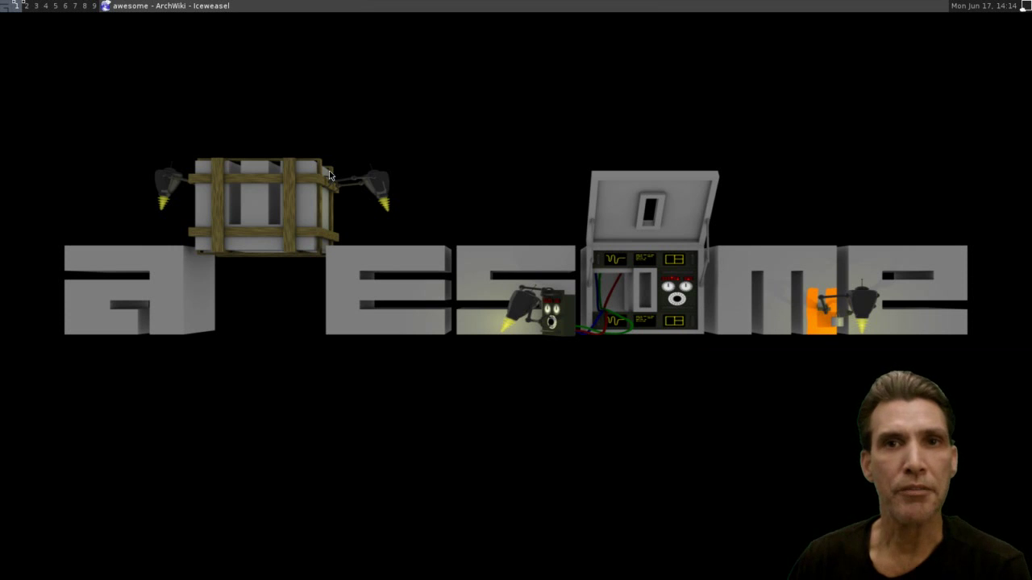
{"action": "left_click", "coordinate": [8, 9]}
{"action": "mouse_move", "coordinate": [24, 21]}
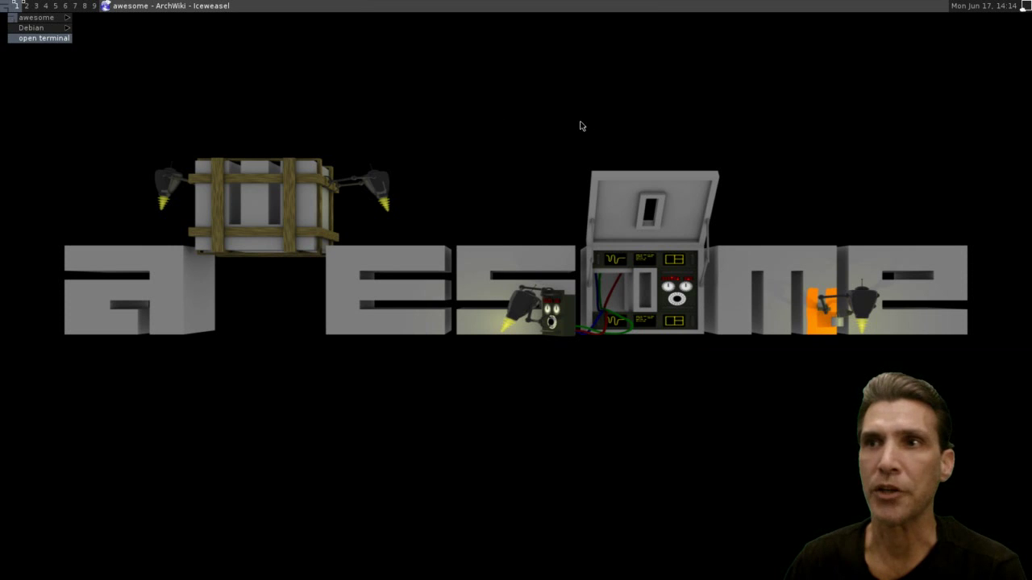
{"action": "key", "text": "Escape"}
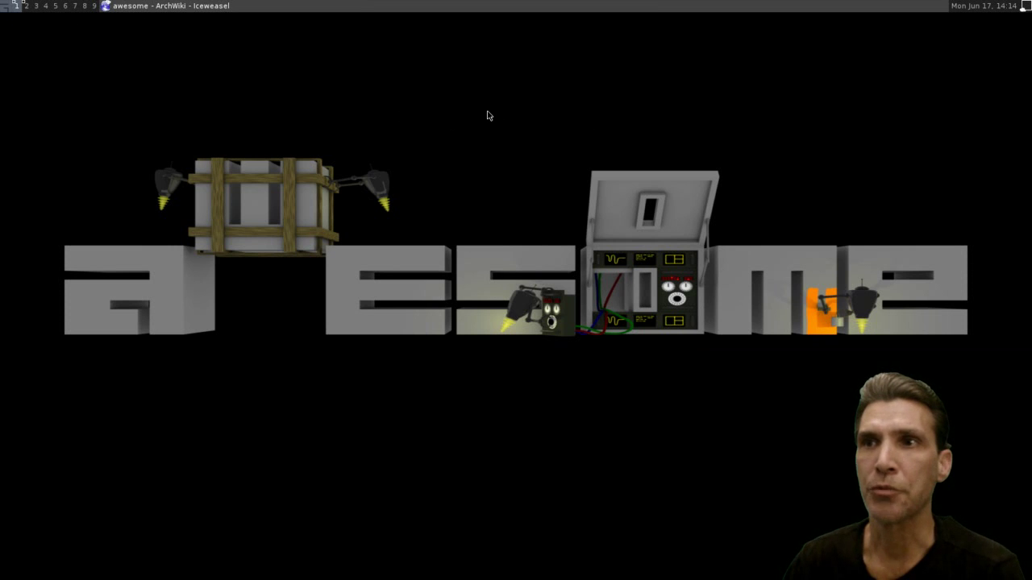
Step: Open the awesome window manager's manual page from the desktop
{"action": "right_click", "coordinate": [487, 115]}
{"action": "mouse_move", "coordinate": [503, 120]}
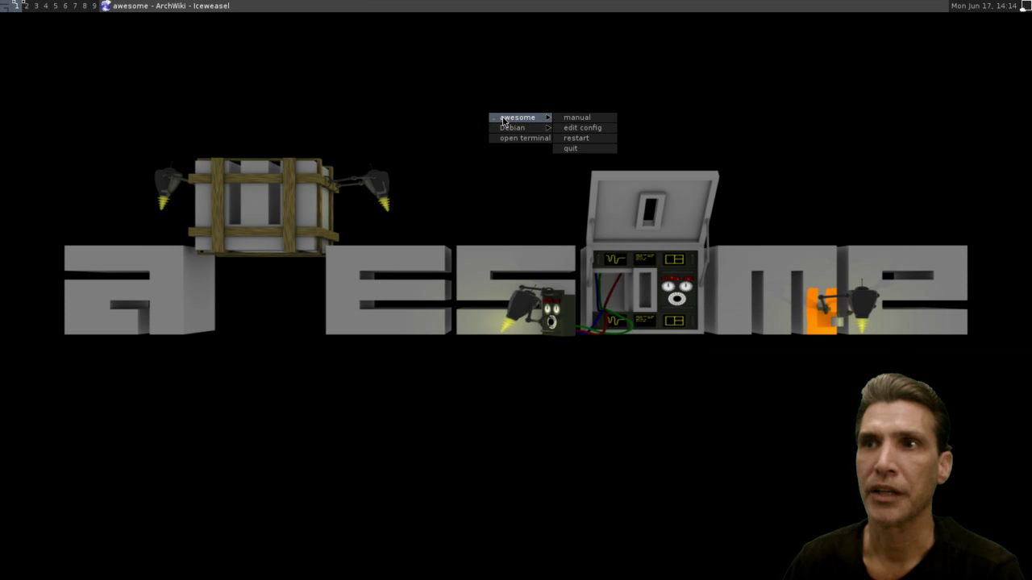
{"action": "left_click", "coordinate": [578, 118]}
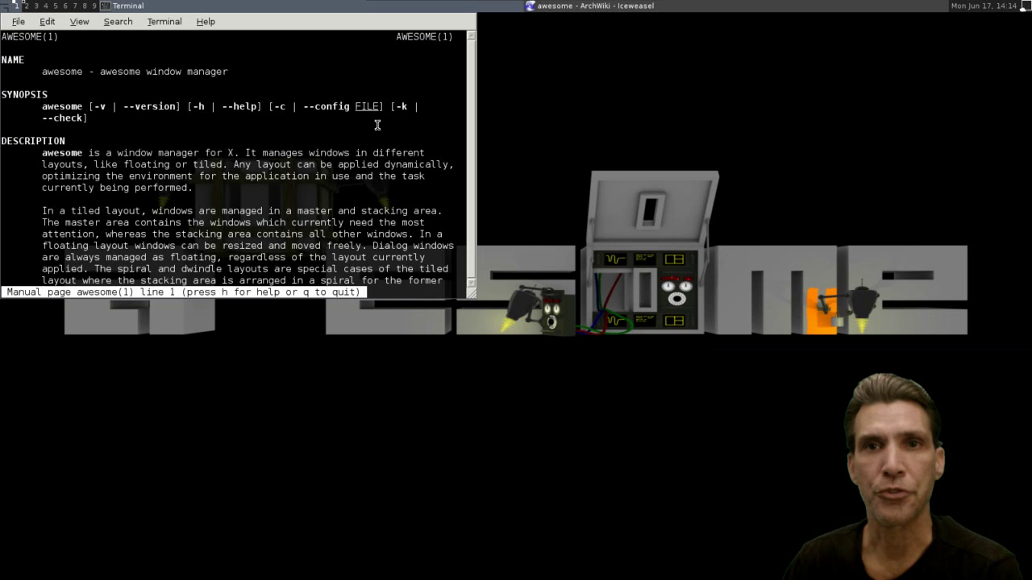
Step: Open the awesome configuration file rc.lua for editing from the desktop
{"action": "right_click", "coordinate": [587, 91]}
{"action": "mouse_move", "coordinate": [606, 98]}
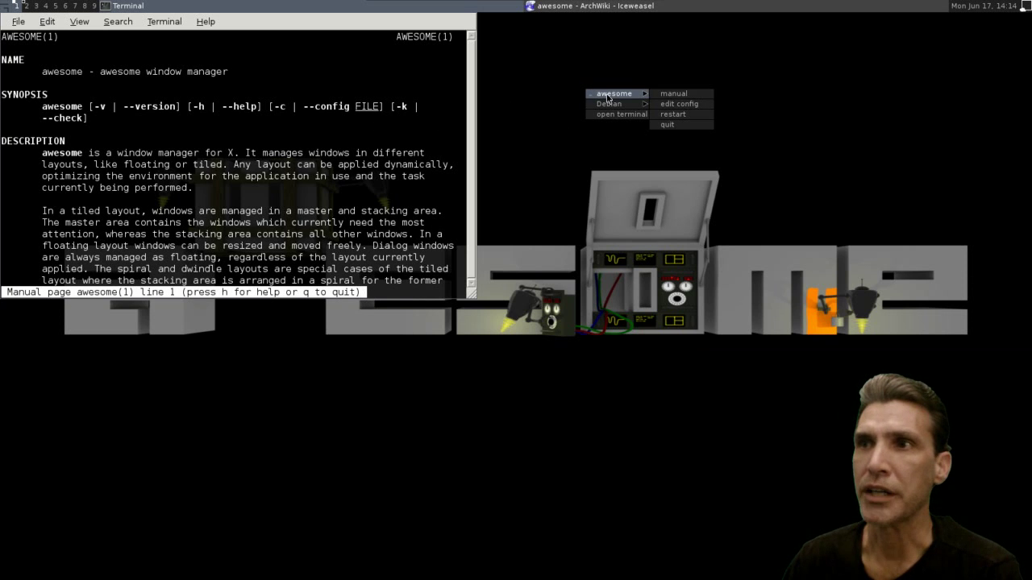
{"action": "left_click", "coordinate": [670, 104]}
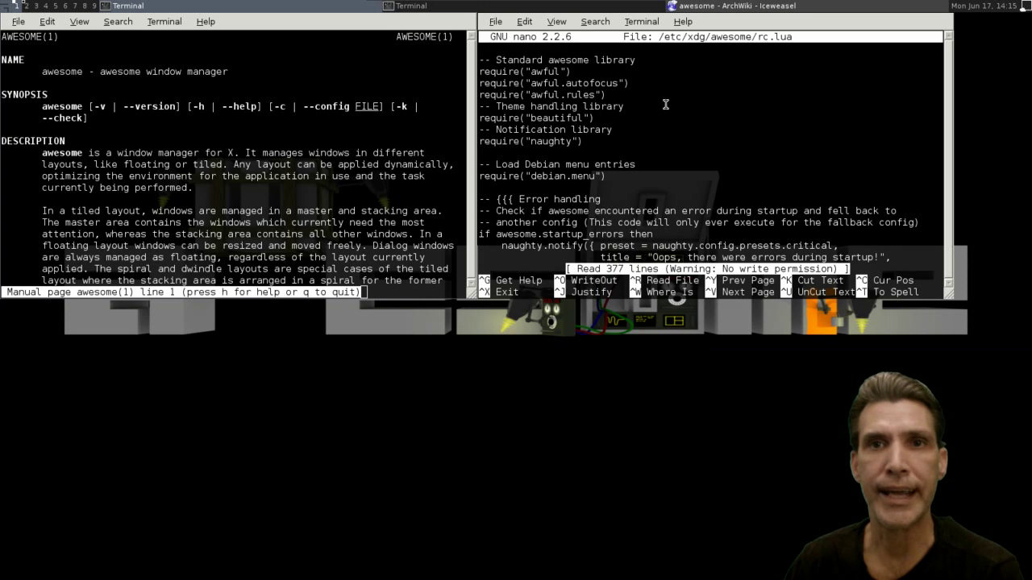
Step: Look through rc.lua from the library requirements past the variable definitions to the layouts table and the Tags section
{"action": "key", "text": "Down"}
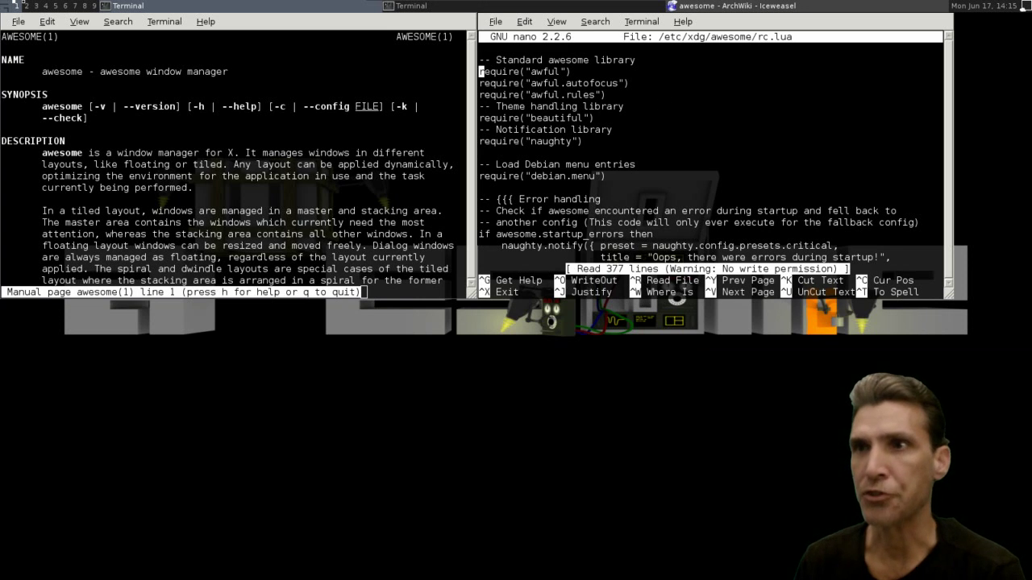
{"action": "key", "text": "Down"}
{"action": "key", "text": "Down"}
{"action": "key", "text": "Down"}
{"action": "key", "text": "Down"}
{"action": "key", "text": "Down"}
{"action": "key", "text": "Down"}
{"action": "key", "text": "Down"}
{"action": "key", "text": "Down"}
{"action": "key", "text": "Down"}
{"action": "key", "text": "Down"}
{"action": "key", "text": "Down"}
{"action": "key", "text": "Down"}
{"action": "key", "text": "Down"}
{"action": "key", "text": "Down"}
{"action": "key", "text": "Down"}
{"action": "key", "text": "Down"}
{"action": "key", "text": "Down"}
{"action": "key", "text": "Down"}
{"action": "key", "text": "Down"}
{"action": "key", "text": "Down"}
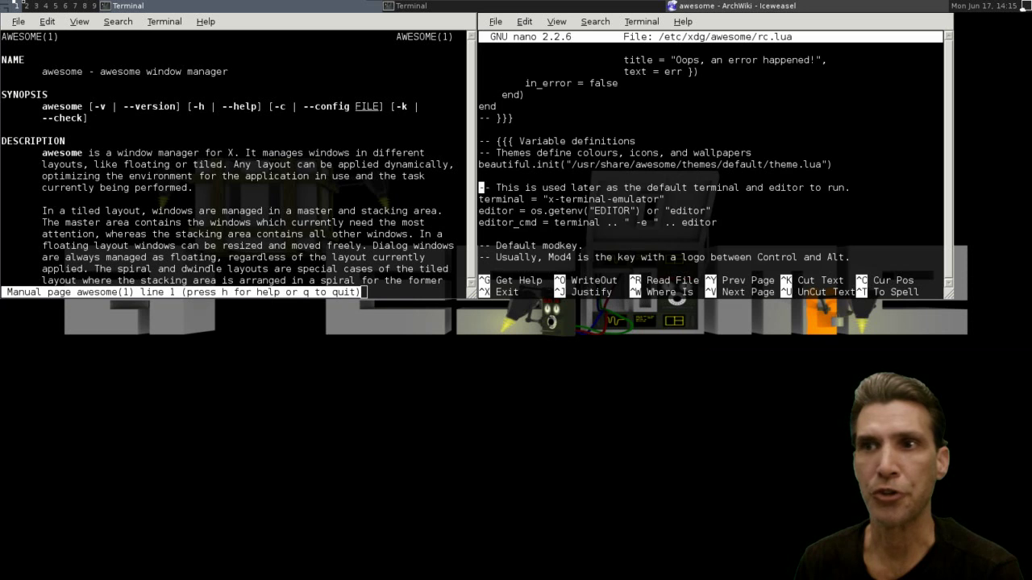
{"action": "key", "text": "Down"}
{"action": "key", "text": "Down"}
{"action": "key", "text": "Down"}
{"action": "key", "text": "Down"}
{"action": "key", "text": "Down"}
{"action": "key", "text": "Down"}
{"action": "key", "text": "Down"}
{"action": "key", "text": "Down"}
{"action": "key", "text": "Down"}
{"action": "key", "text": "Down"}
{"action": "key", "text": "Down"}
{"action": "key", "text": "Down"}
{"action": "key", "text": "Down"}
{"action": "key", "text": "Down"}
{"action": "key", "text": "Down"}
{"action": "key", "text": "Down"}
{"action": "key", "text": "Down"}
{"action": "key", "text": "Down"}
{"action": "key", "text": "Down"}
{"action": "key", "text": "Down"}
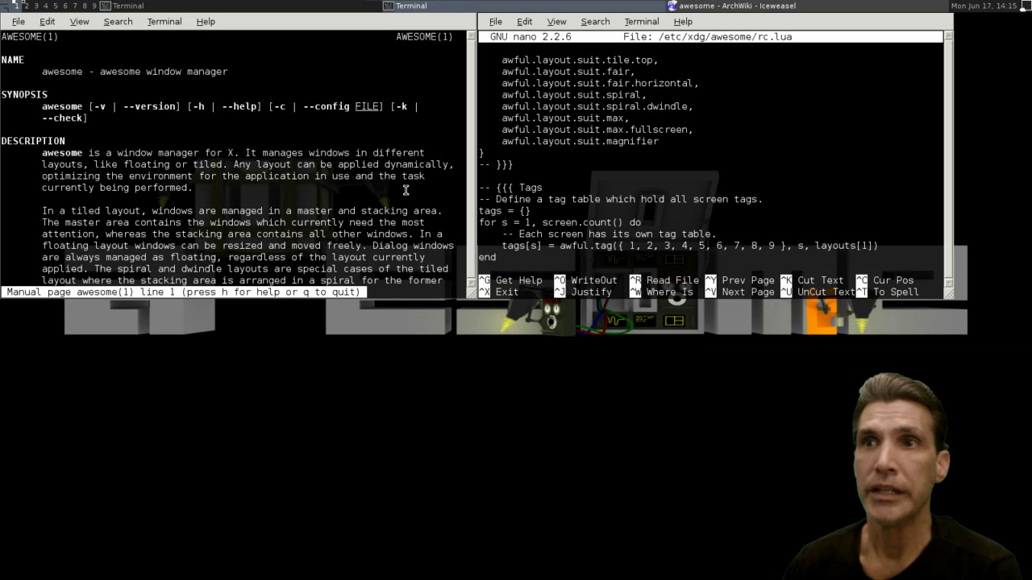
Step: Read the Description and Options sections of the awesome manual page
{"action": "scroll", "coordinate": [337, 149], "scroll_direction": "down", "scroll_amount": 1}
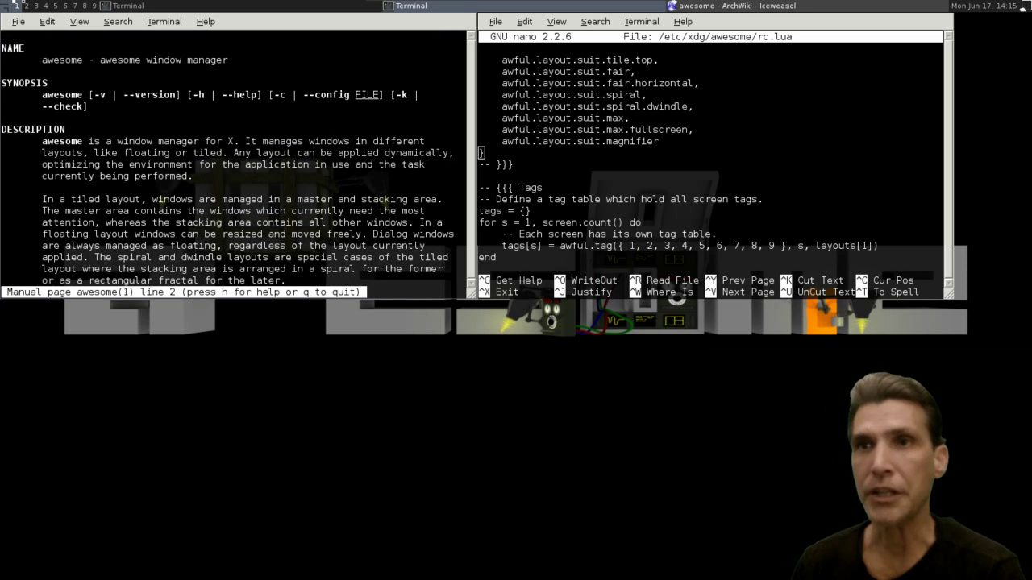
{"action": "scroll", "coordinate": [228, 162], "scroll_direction": "down", "scroll_amount": 7}
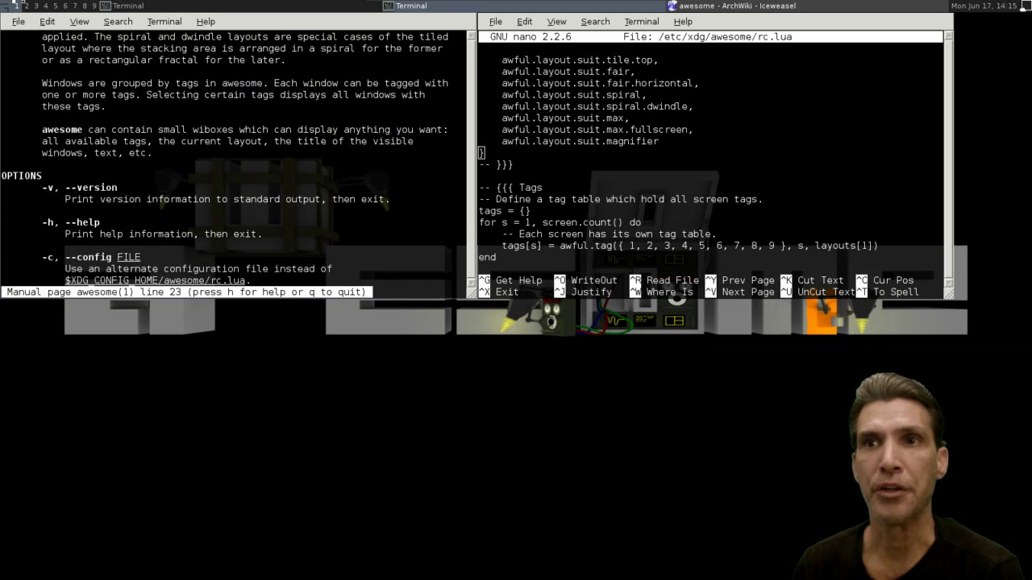
{"action": "scroll", "coordinate": [229, 161], "scroll_direction": "up", "scroll_amount": 4}
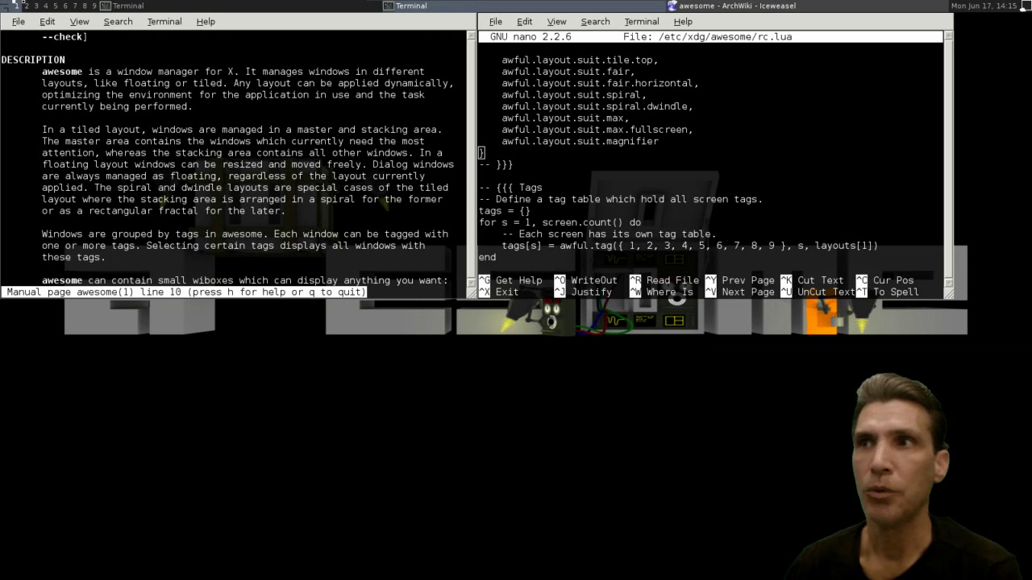
Step: Switch to Iceweasel and look through the contents list of the ArchWiki awesome page down to the Installation section
{"action": "left_click", "coordinate": [717, 12]}
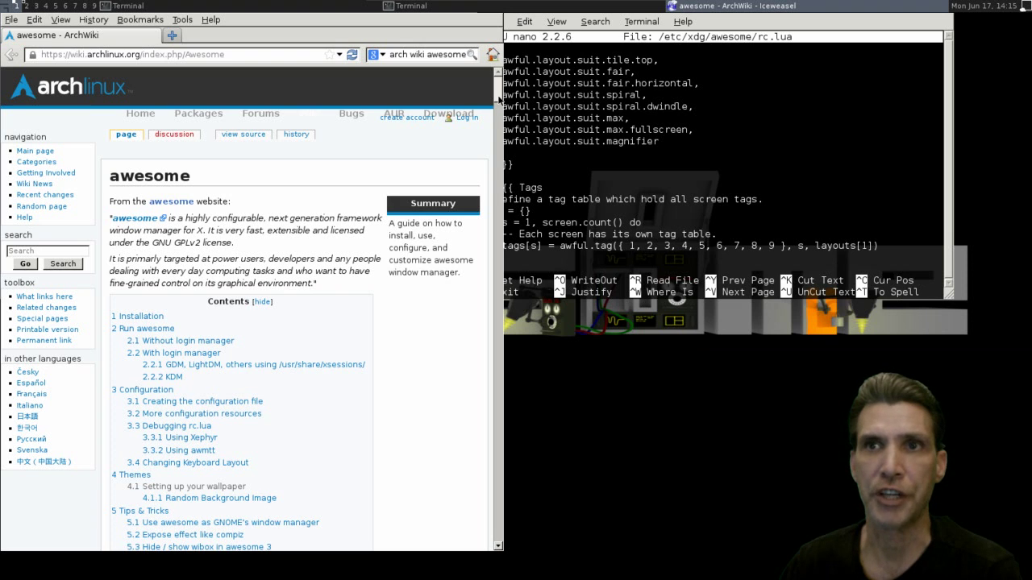
{"action": "left_click_drag", "start_coordinate": [498, 98], "coordinate": [498, 139]}
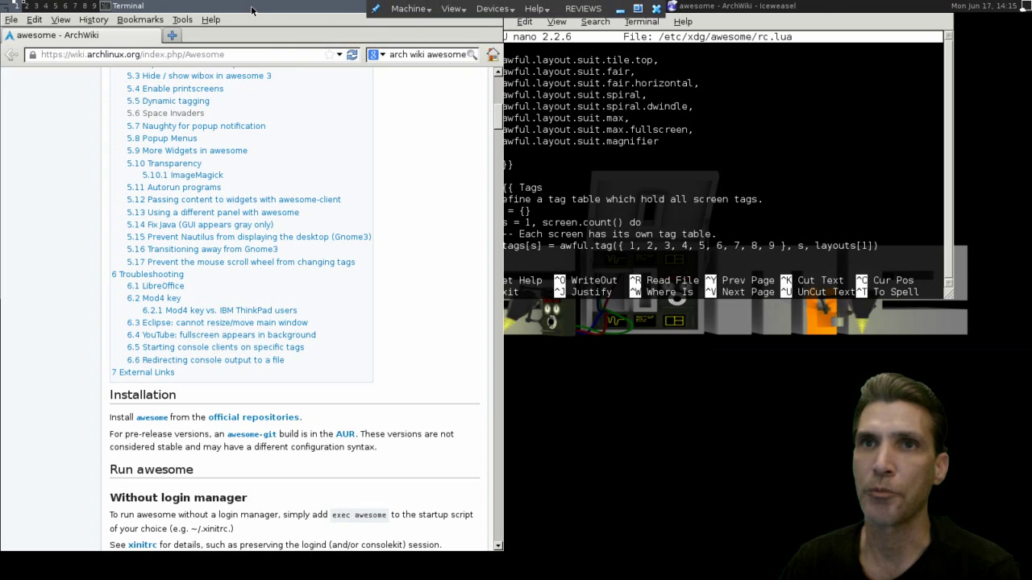
Step: Bring both terminal windows back to the front and minimize the browser window
{"action": "left_click", "coordinate": [182, 8]}
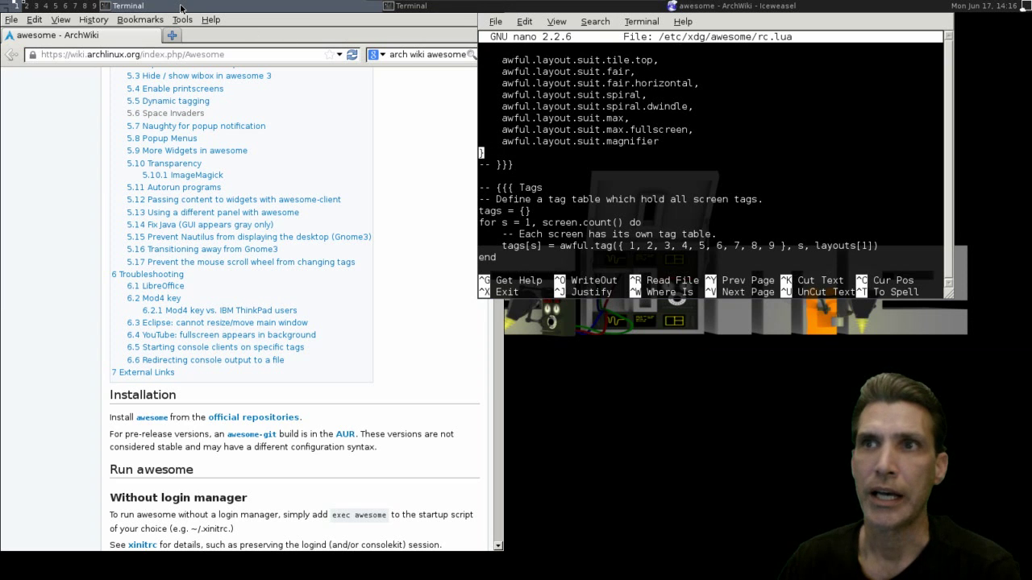
{"action": "left_click", "coordinate": [182, 8]}
{"action": "left_click", "coordinate": [182, 8]}
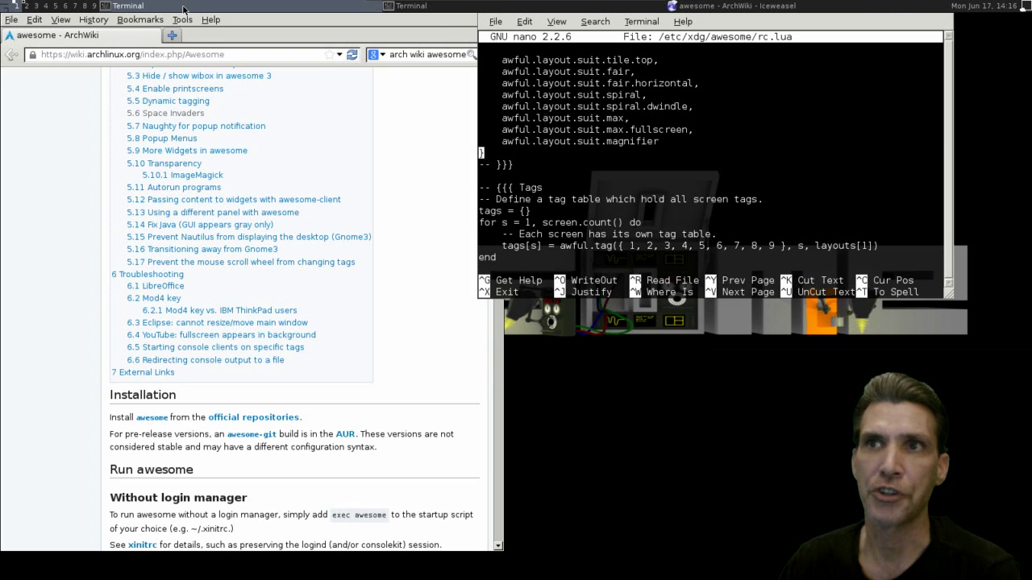
{"action": "left_click", "coordinate": [457, 10]}
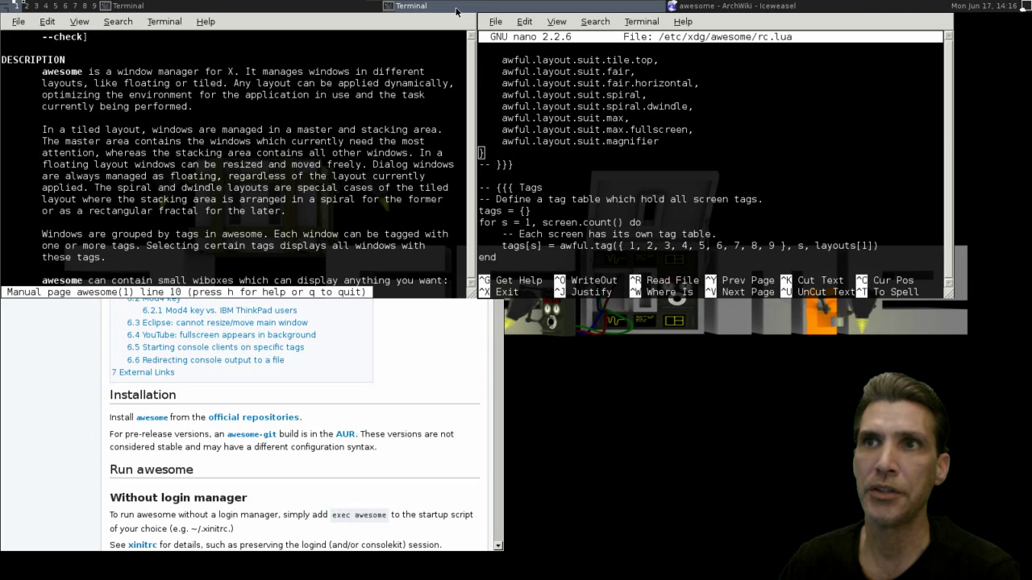
{"action": "left_click", "coordinate": [726, 8]}
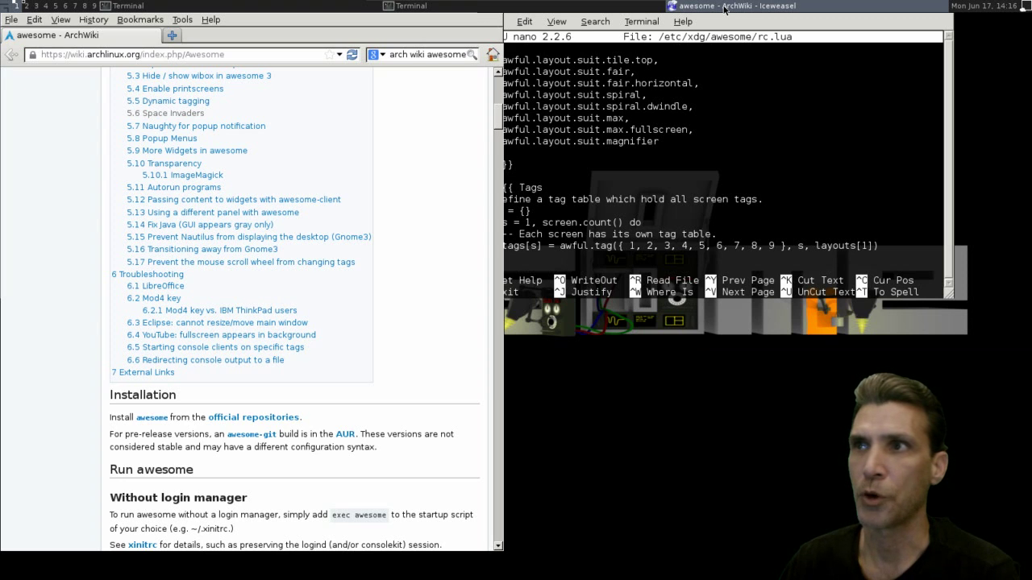
{"action": "left_click", "coordinate": [724, 8]}
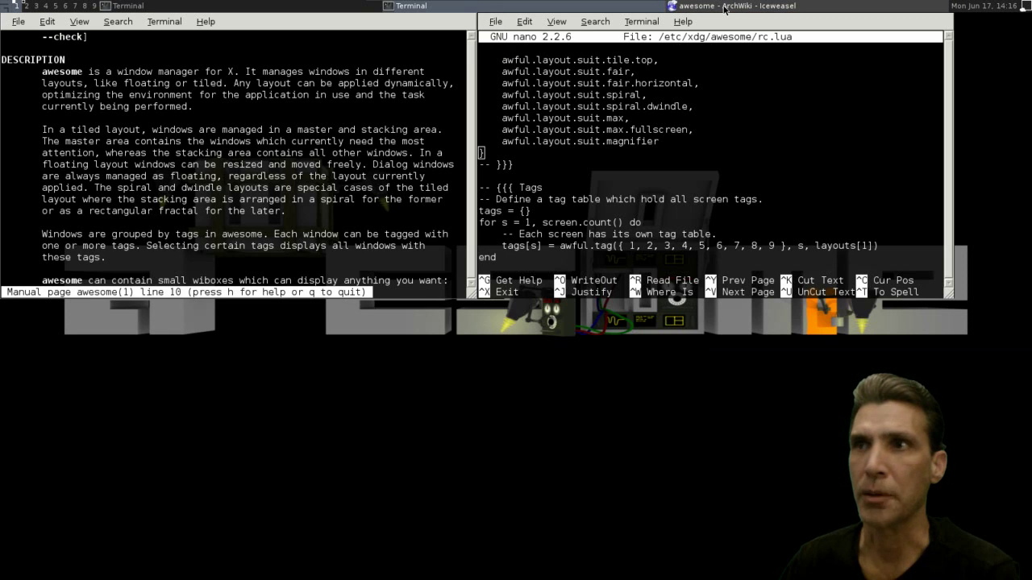
Step: Switch to tag 2, restore its four minimized terminal windows and focus the one with the empty shell prompt
{"action": "left_click", "coordinate": [25, 7]}
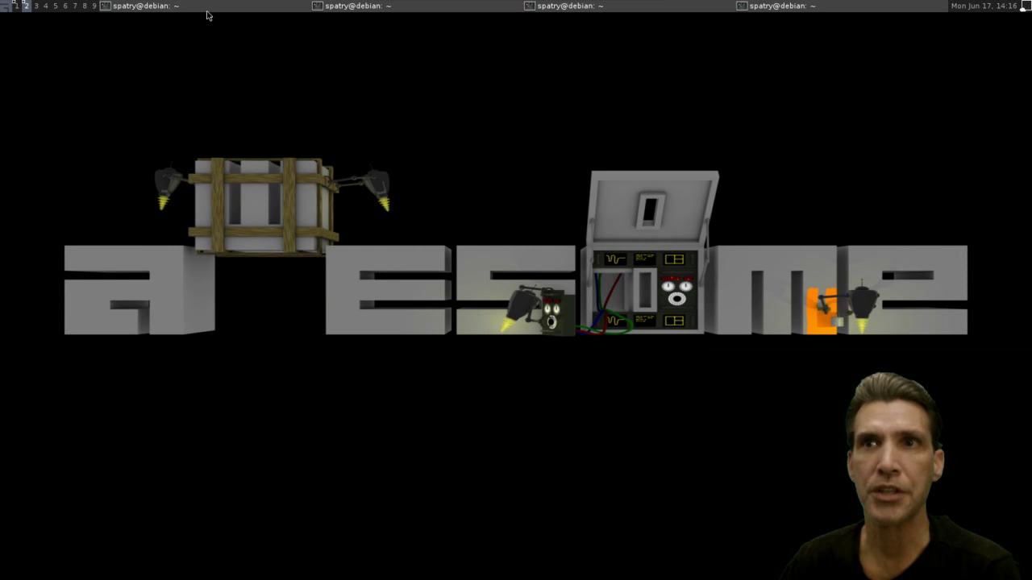
{"action": "left_click", "coordinate": [351, 8]}
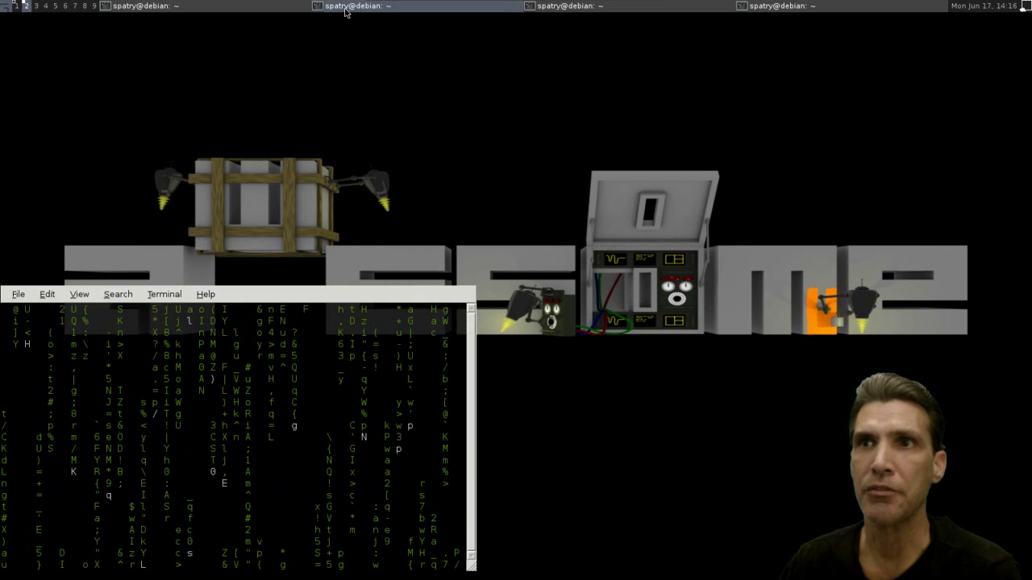
{"action": "left_click", "coordinate": [564, 8]}
{"action": "left_click", "coordinate": [566, 10]}
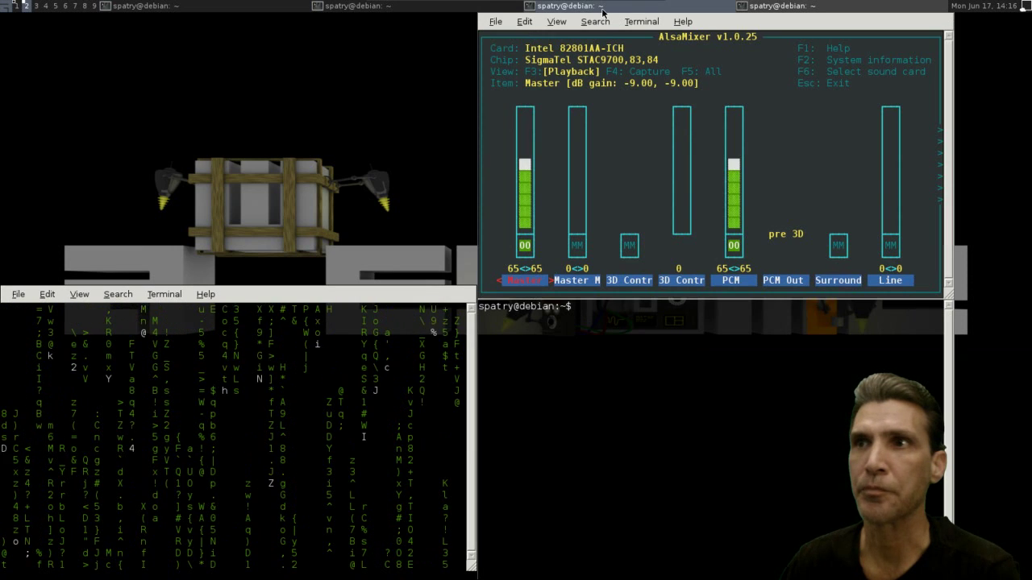
{"action": "left_click", "coordinate": [793, 8]}
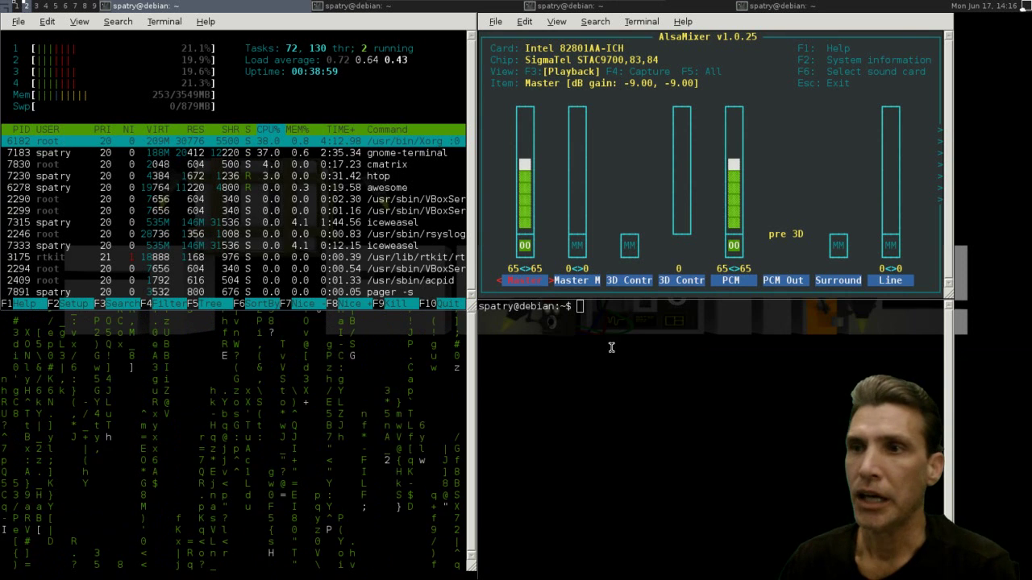
{"action": "left_click", "coordinate": [617, 375]}
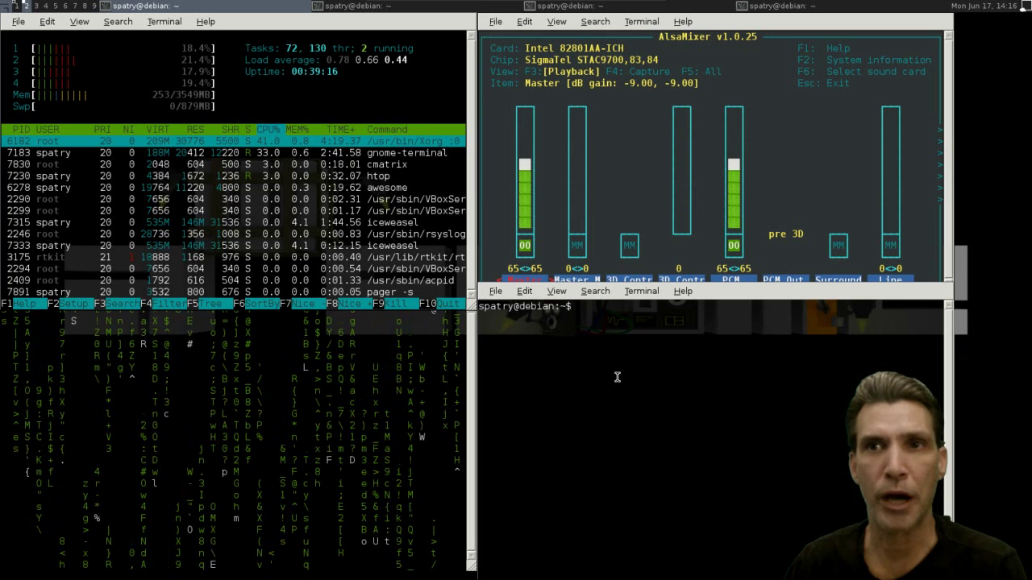
Step: Launch GnuChess from the Debian games and close its terminal window
{"action": "right_click", "coordinate": [1005, 331]}
{"action": "mouse_move", "coordinate": [1009, 348]}
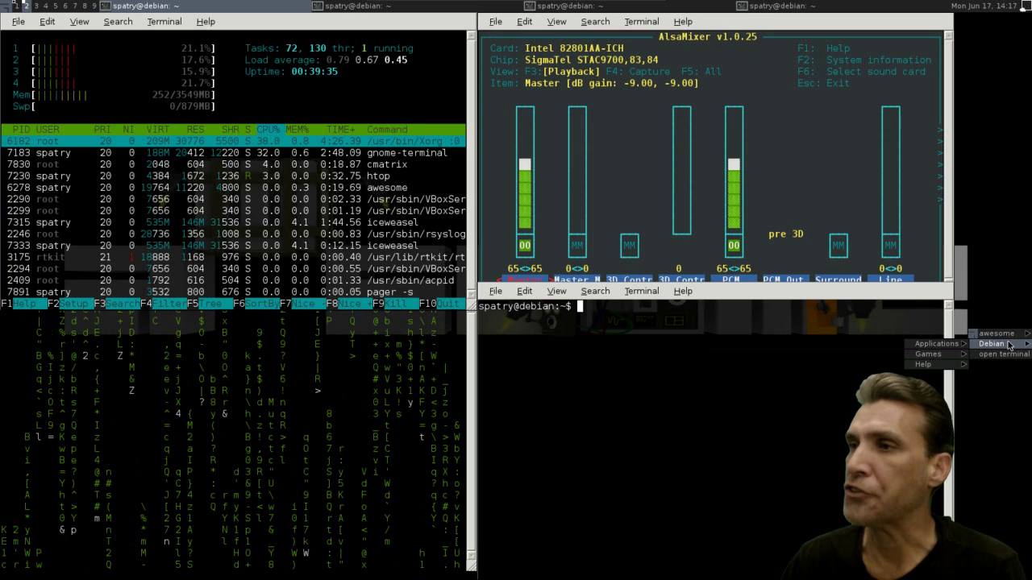
{"action": "mouse_move", "coordinate": [937, 347]}
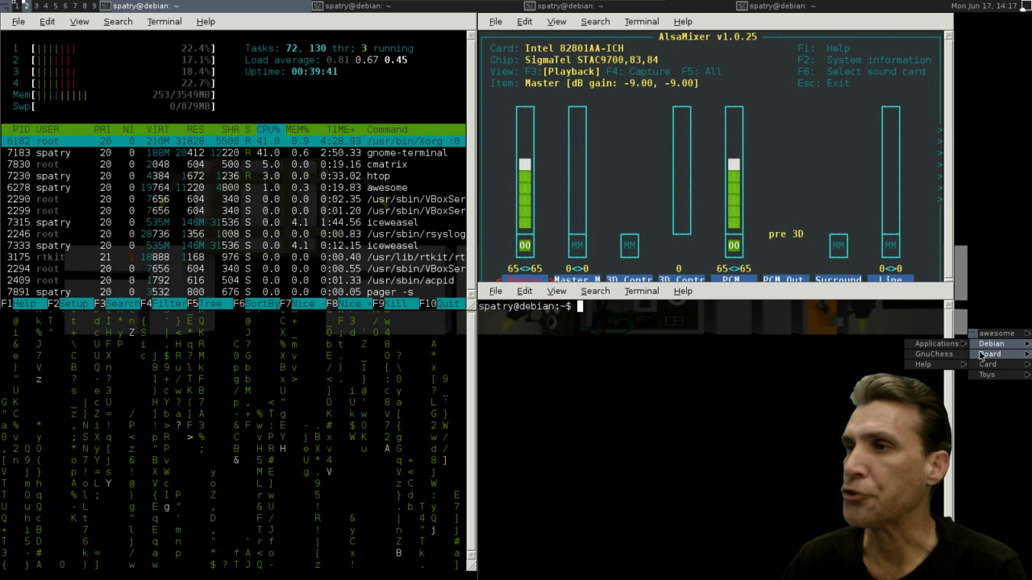
{"action": "left_click", "coordinate": [934, 354]}
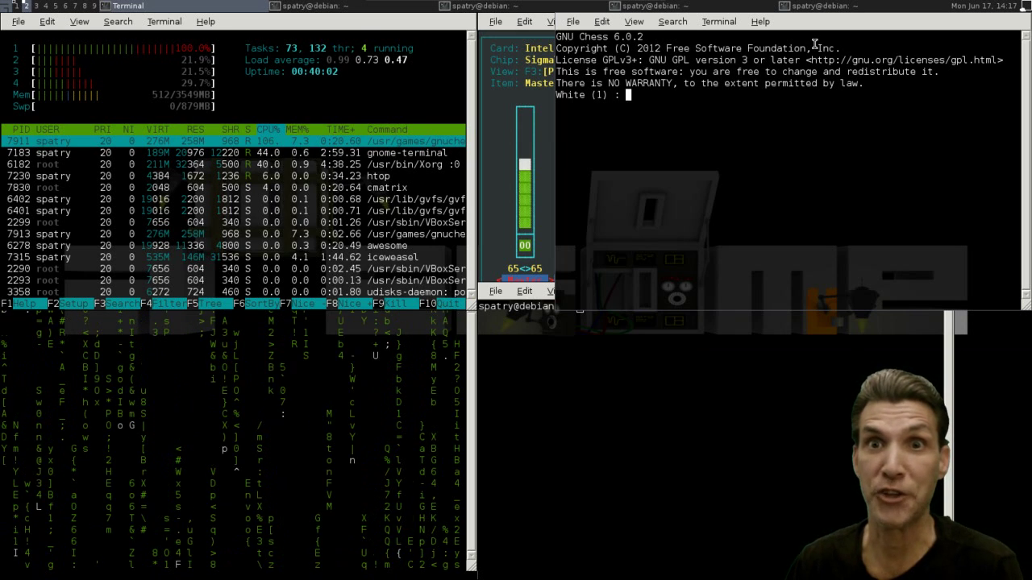
{"action": "left_click", "coordinate": [573, 22]}
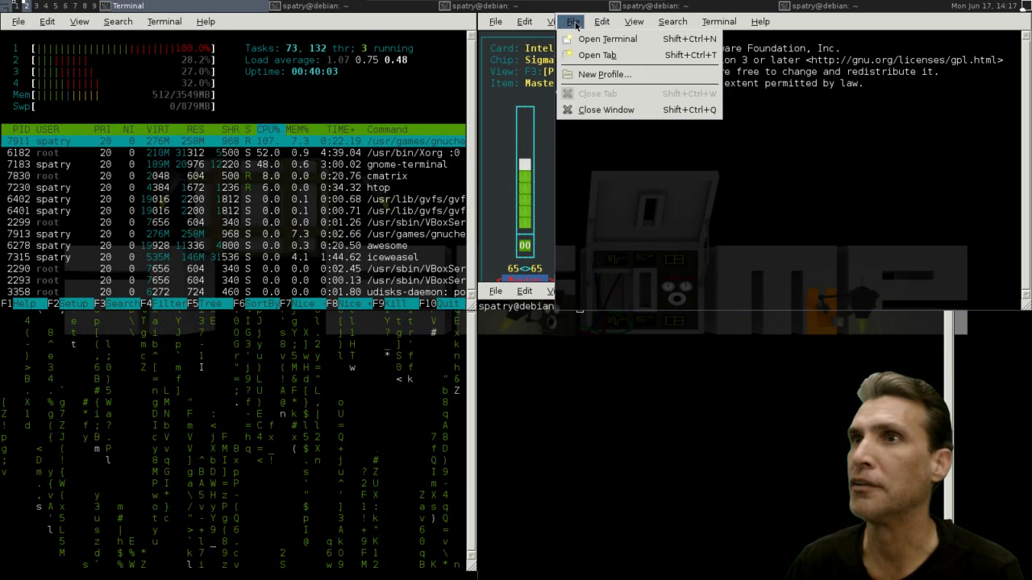
{"action": "left_click", "coordinate": [579, 109]}
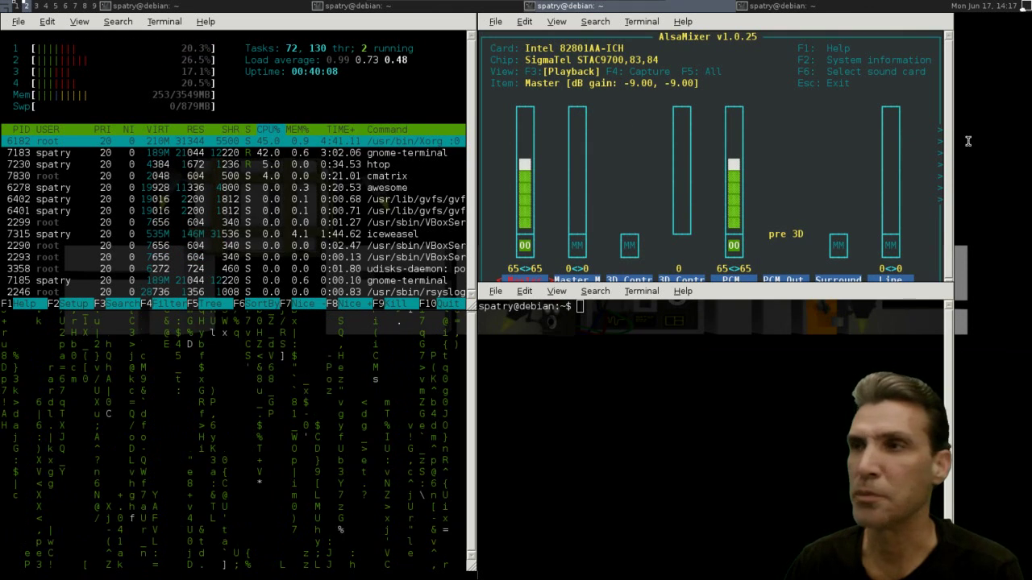
Step: Launch Gnome Solitaire from the Debian card games and quit it
{"action": "right_click", "coordinate": [1012, 156]}
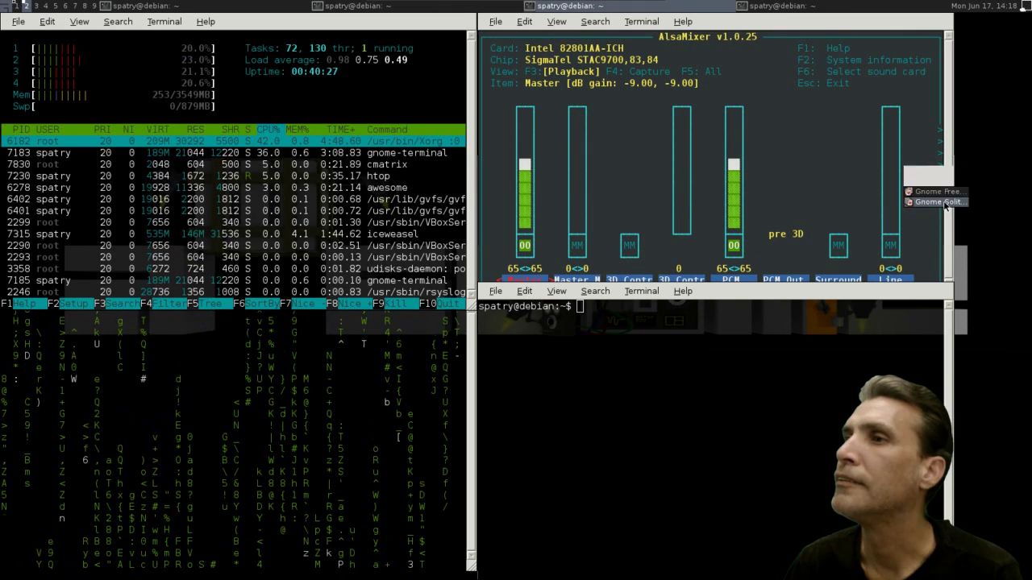
{"action": "left_click", "coordinate": [939, 201]}
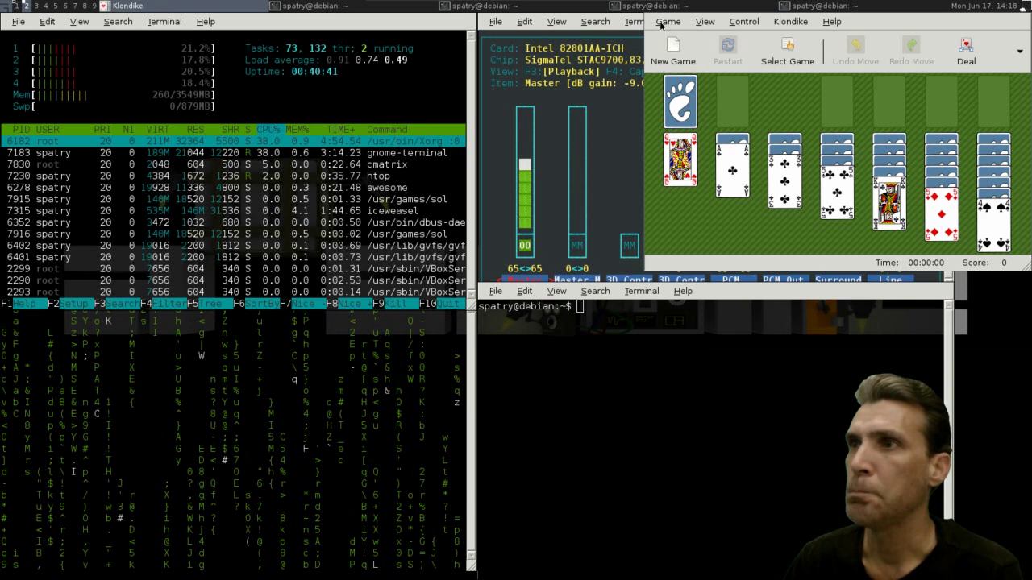
{"action": "key", "text": "ctrl+q"}
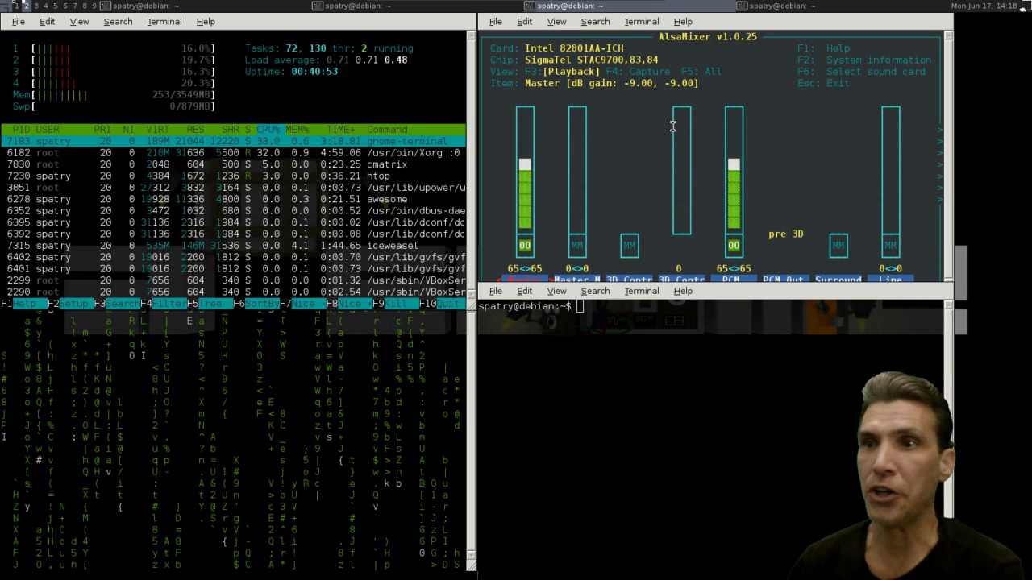
Step: Run "sudo apt-get install awesome" in the terminal with the empty shell prompt
{"action": "left_click", "coordinate": [654, 367]}
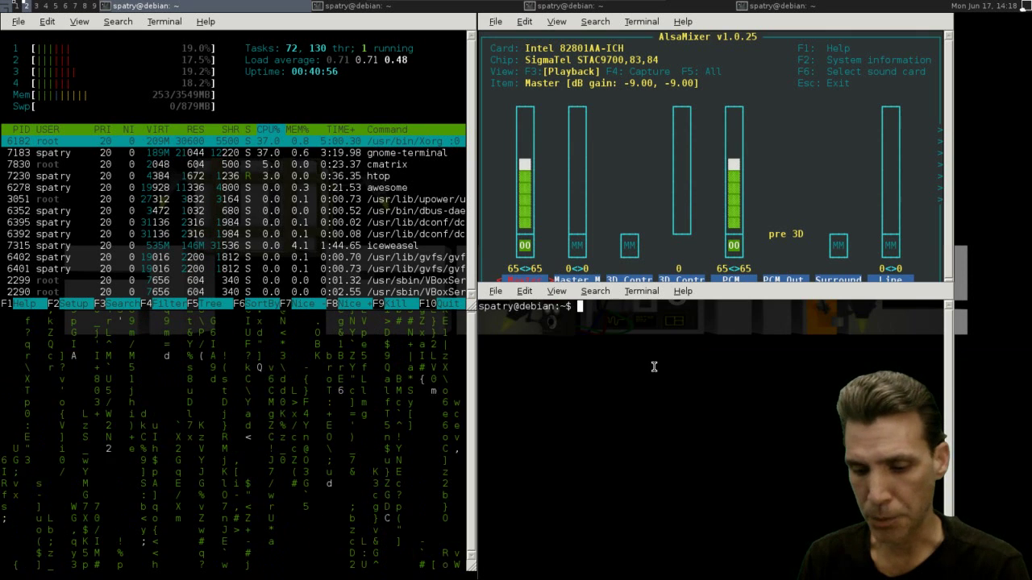
{"action": "type", "text": "sudo a"}
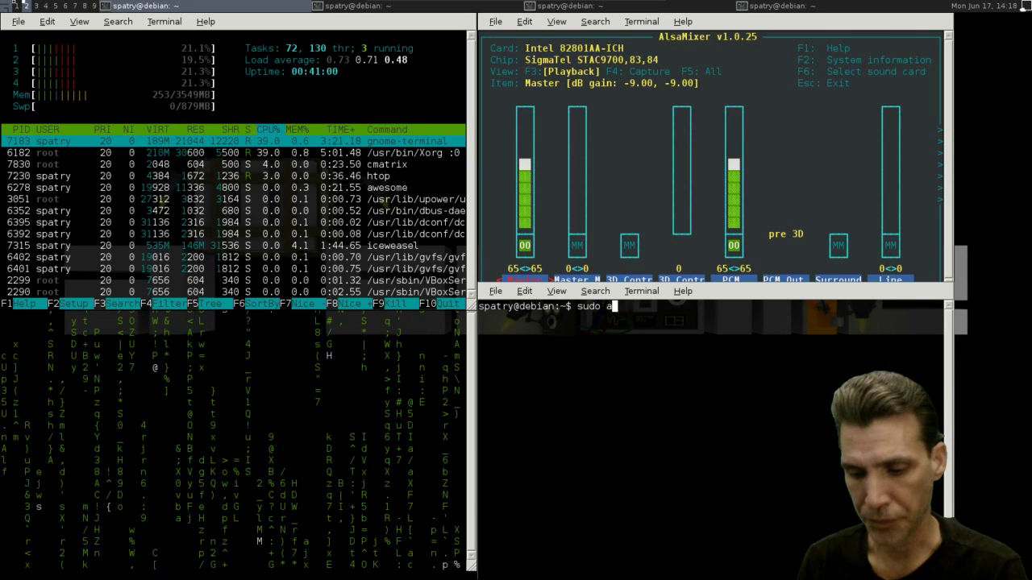
{"action": "type", "text": "pt-ge"}
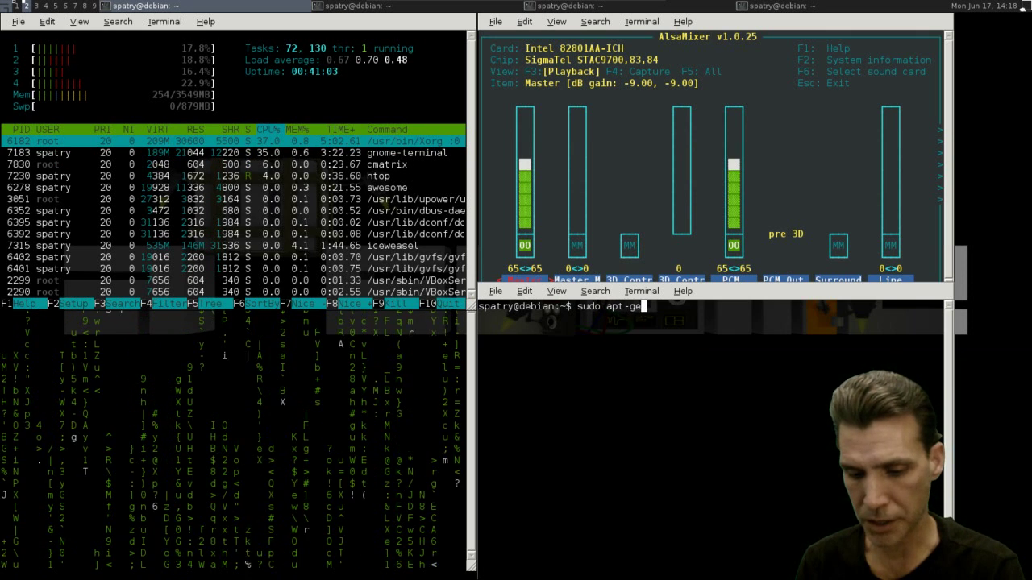
{"action": "type", "text": "t in"}
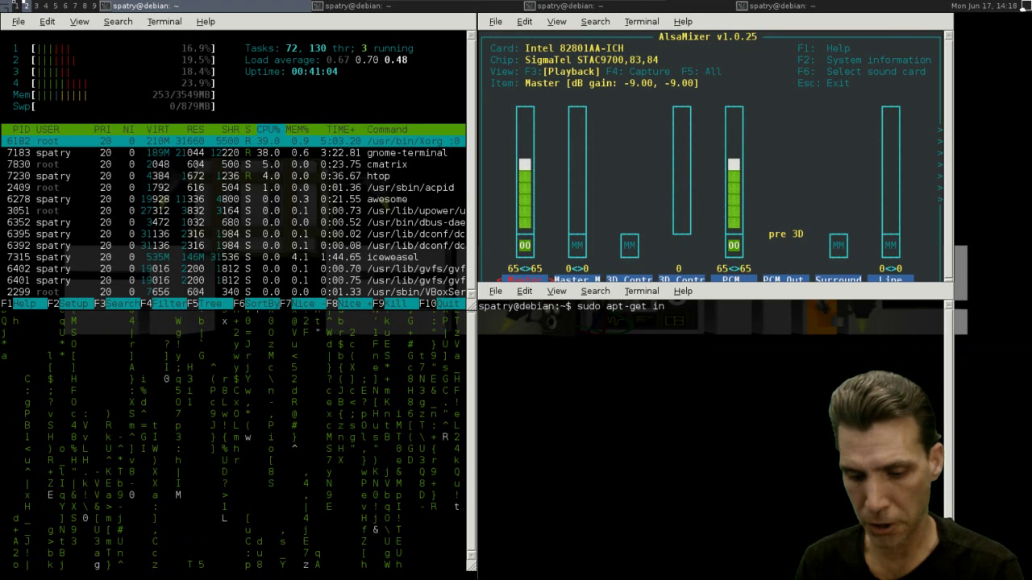
{"action": "type", "text": "stall aw"}
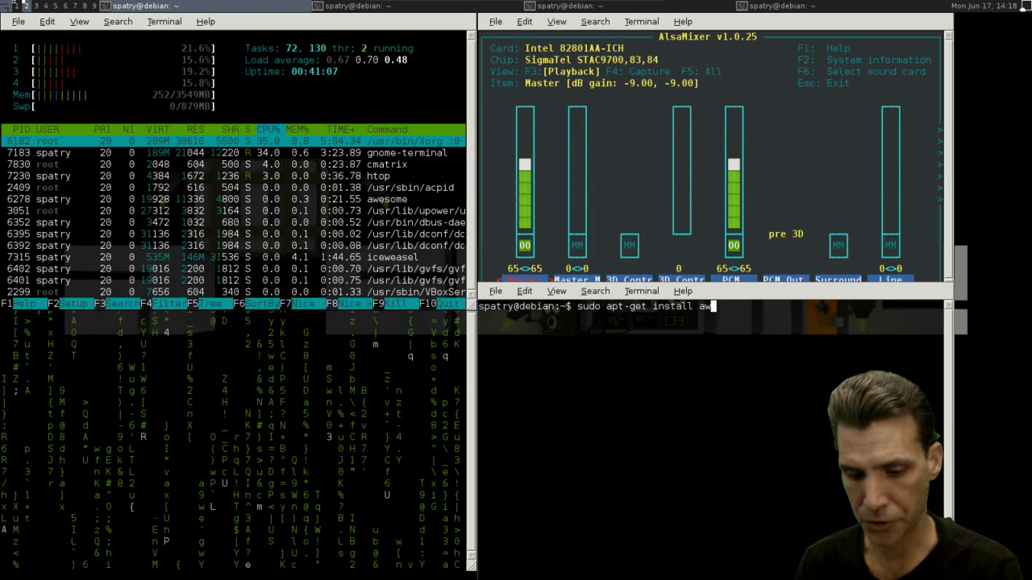
{"action": "type", "text": "esome"}
{"action": "key", "text": "Return"}
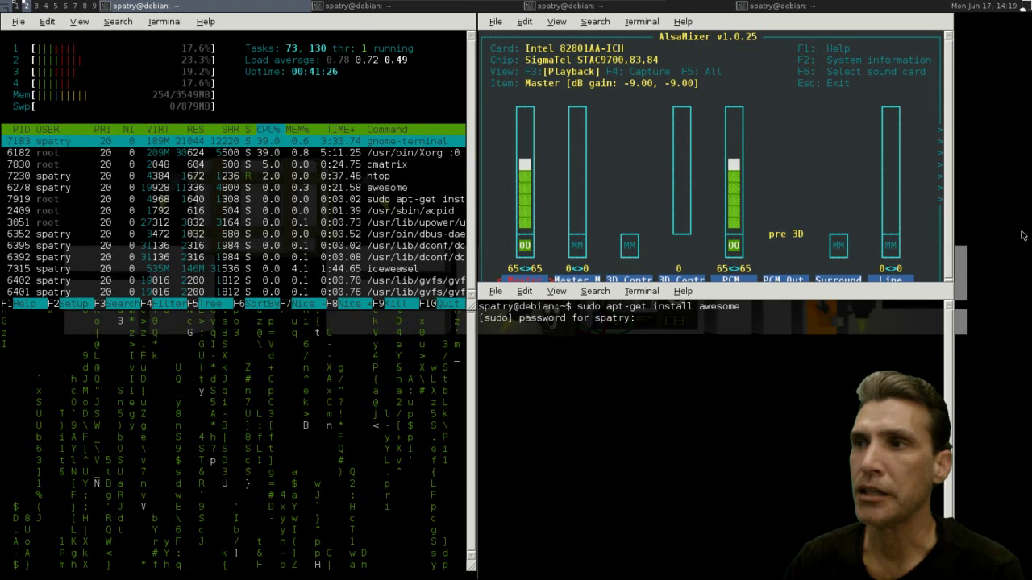
Step: Show the window manager's own options, such as restart and quit, from the desktop
{"action": "right_click", "coordinate": [984, 208]}
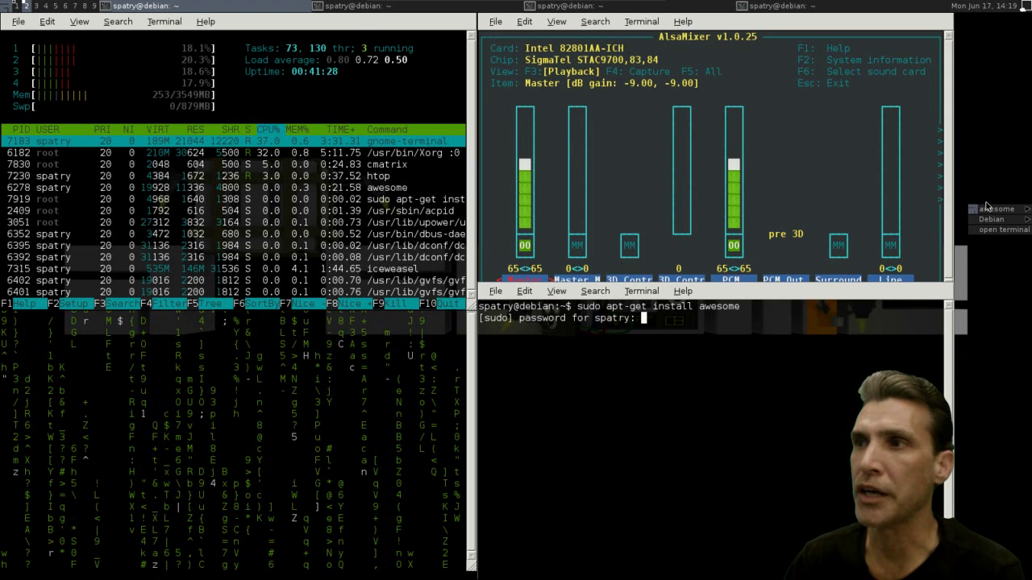
{"action": "mouse_move", "coordinate": [986, 214]}
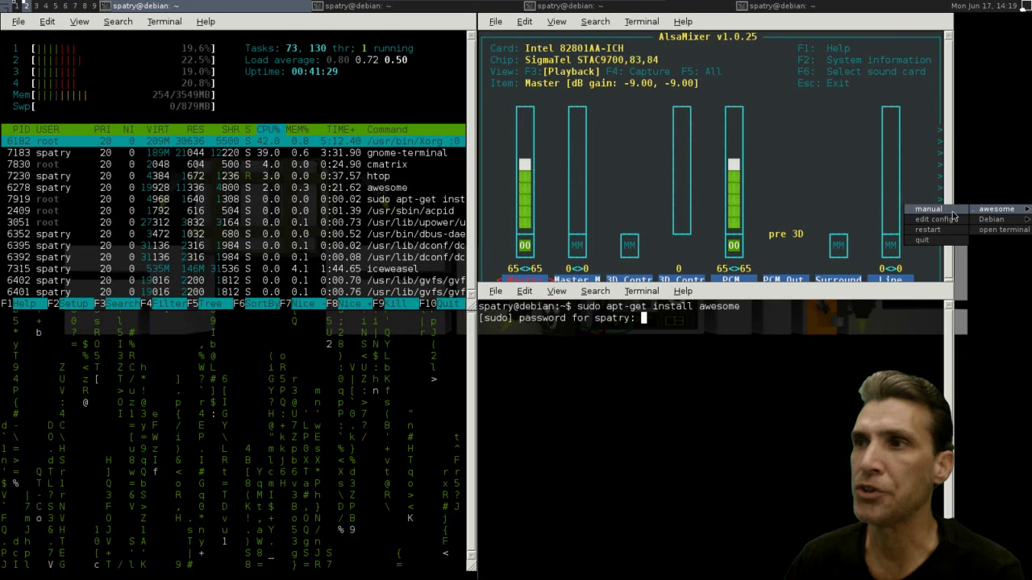